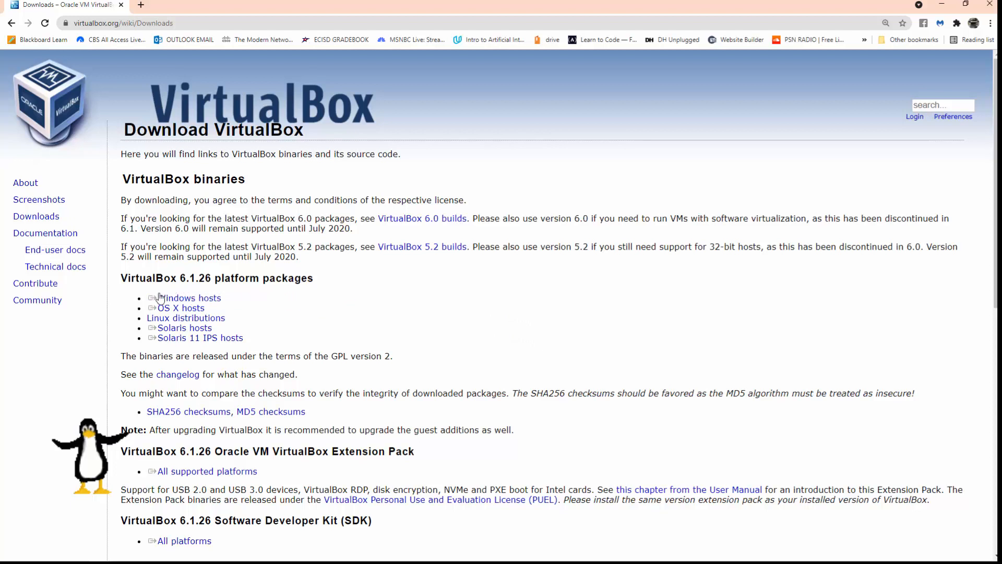
- Download the VirtualBox 6.1.26 Windows hosts installer, save it, and run the downloaded .exe
{"action": "left_click", "coordinate": [198, 318]}
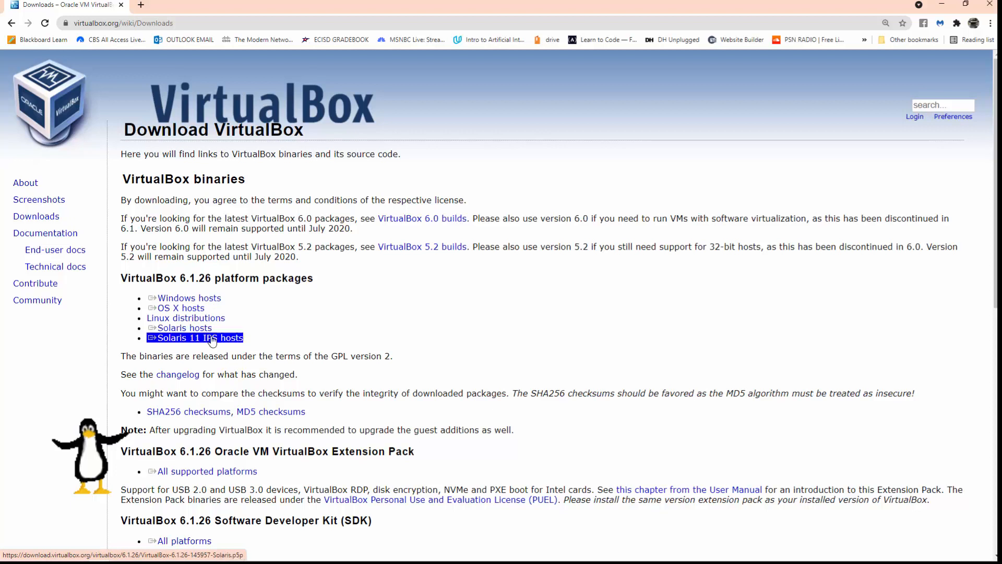
{"action": "left_click", "coordinate": [219, 299]}
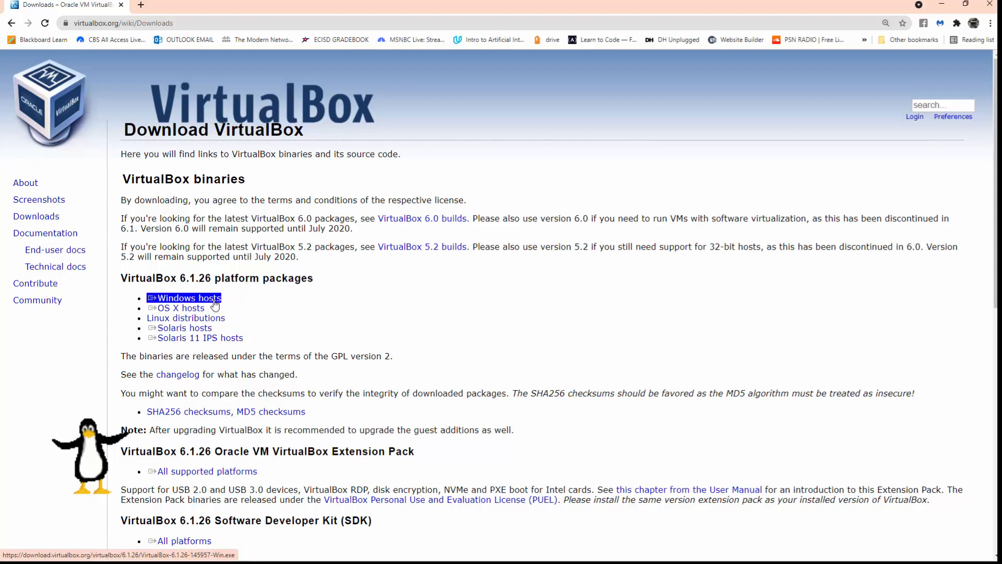
{"action": "left_click", "coordinate": [215, 301]}
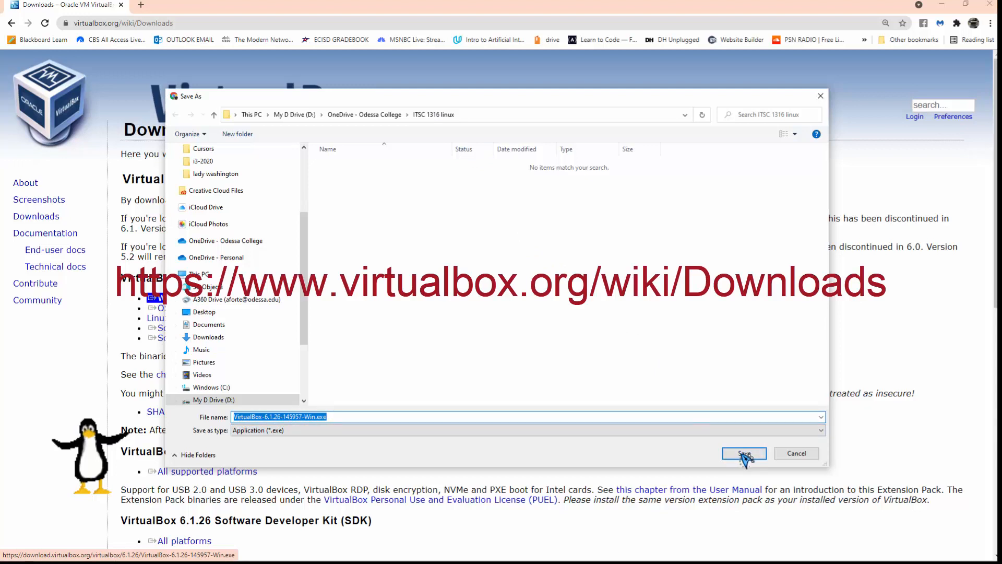
{"action": "left_click", "coordinate": [745, 455]}
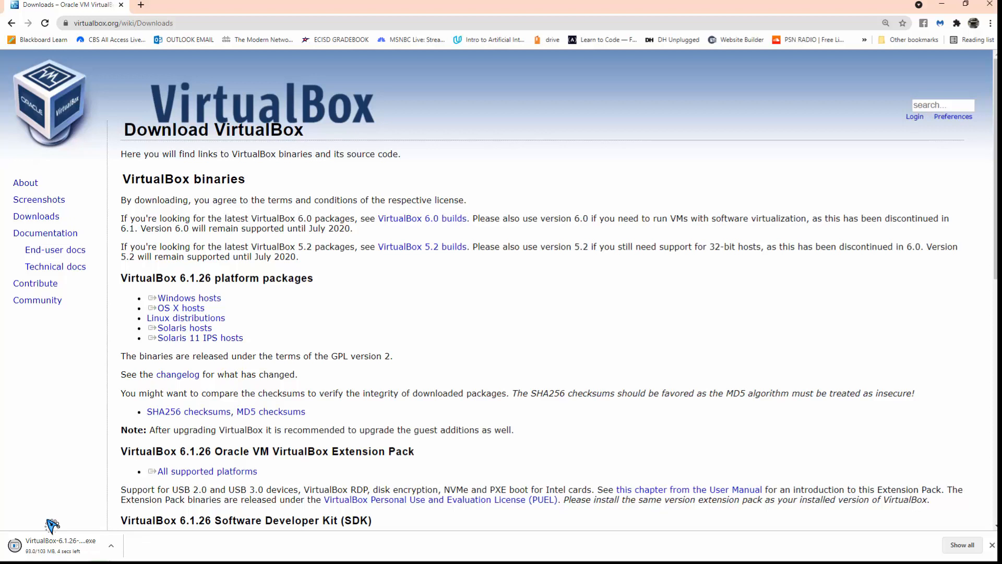
{"action": "left_click", "coordinate": [50, 544]}
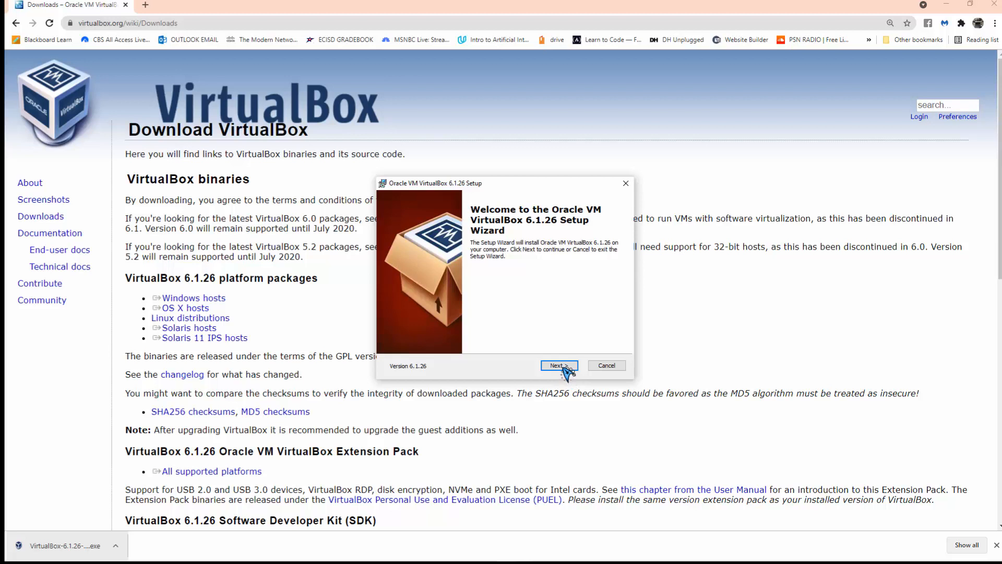
- Change the install folder from drive C: to D:\Program Files\Oracle\VirtualBox\ and continue
{"action": "left_click", "coordinate": [558, 365]}
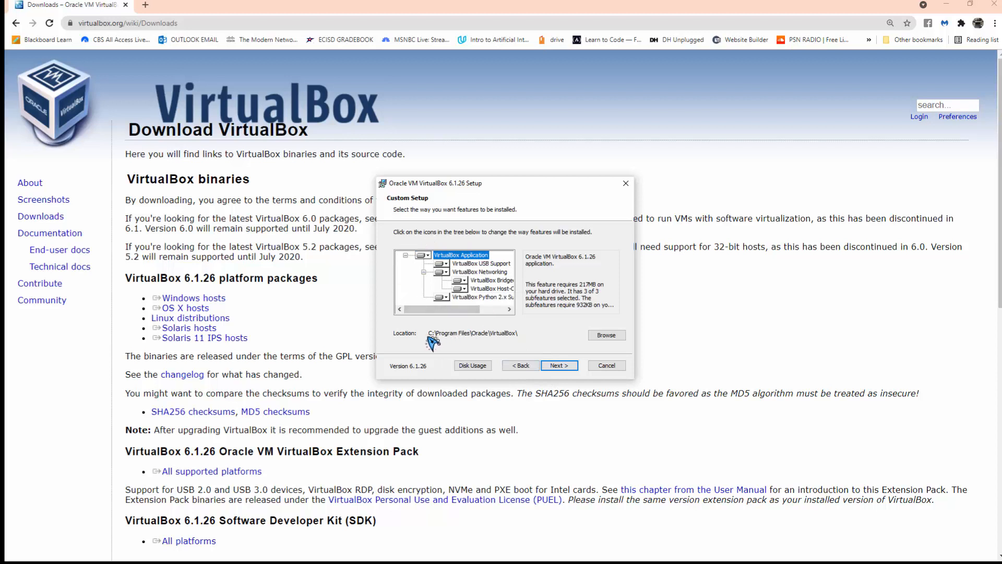
{"action": "left_click", "coordinate": [608, 335]}
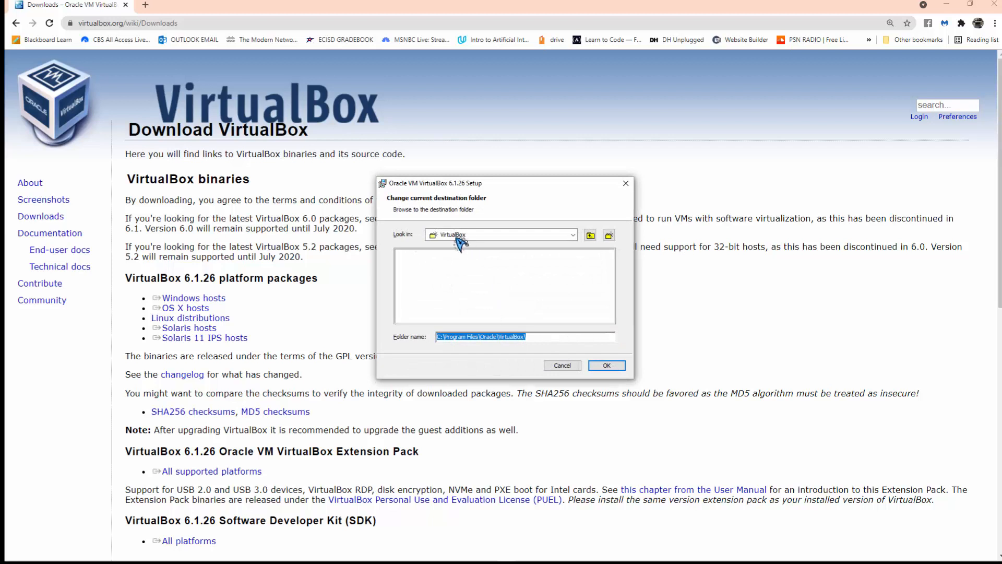
{"action": "left_click", "coordinate": [444, 339]}
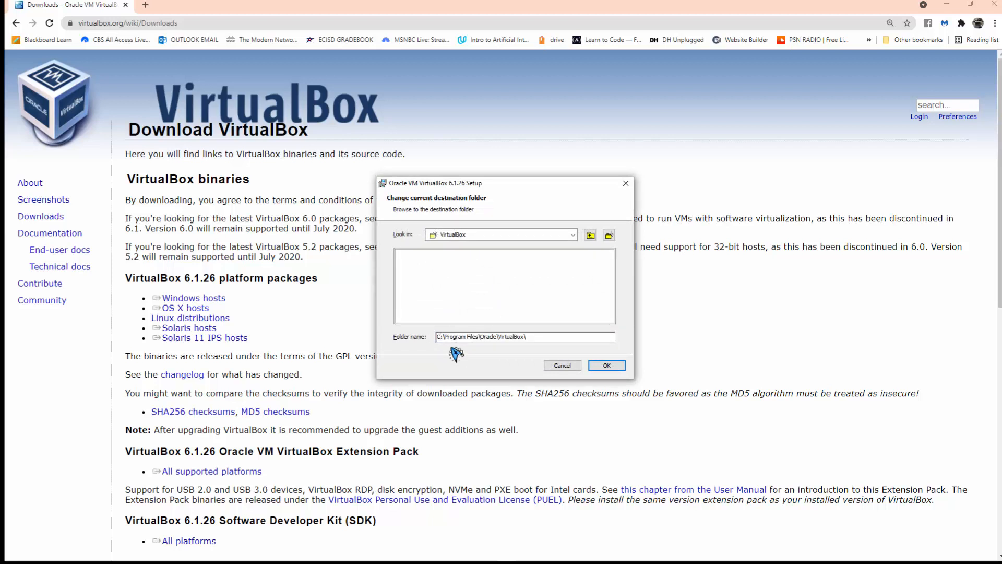
{"action": "key", "text": "shift+Right"}
{"action": "left_click", "coordinate": [604, 365]}
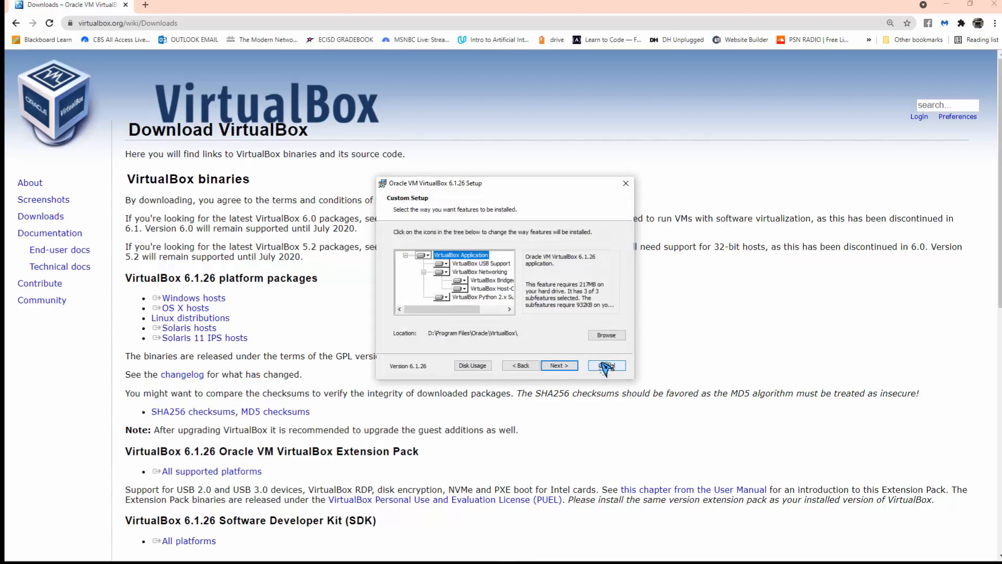
{"action": "left_click", "coordinate": [557, 367]}
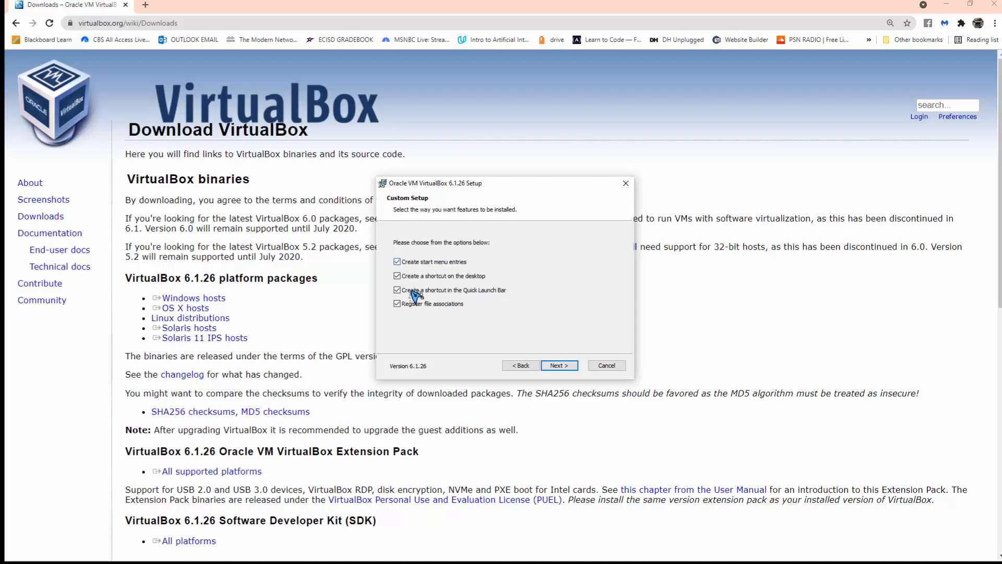
- Install VirtualBox 6.1.26, accepting the network interruption and Oracle driver, then launch VirtualBox Manager
{"action": "left_click", "coordinate": [563, 363]}
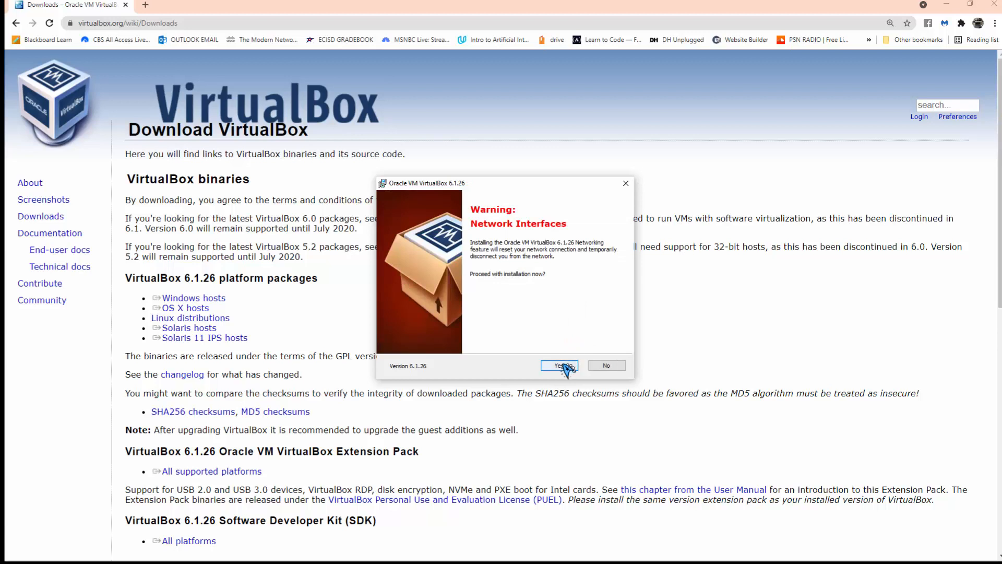
{"action": "left_click", "coordinate": [566, 368]}
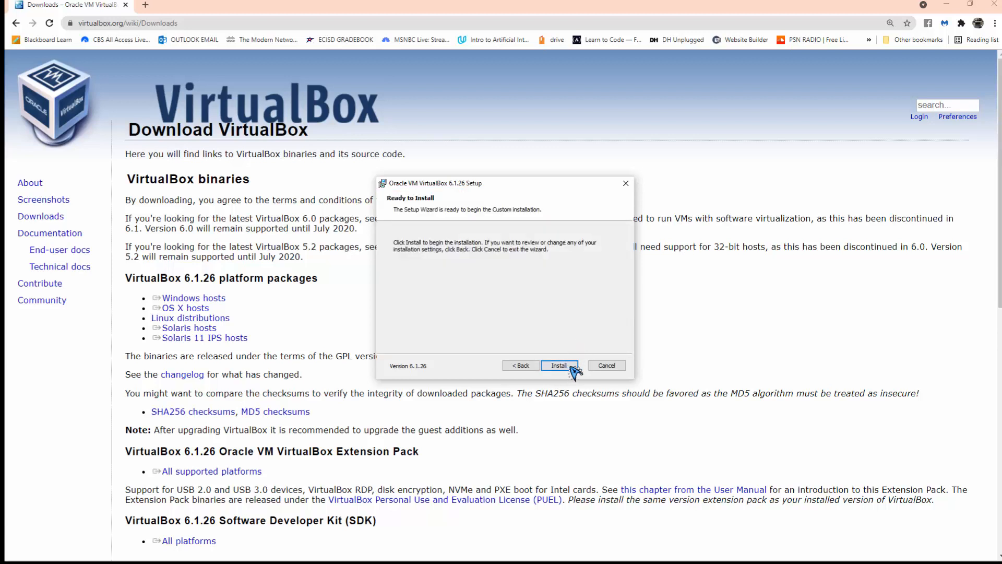
{"action": "left_click", "coordinate": [574, 368]}
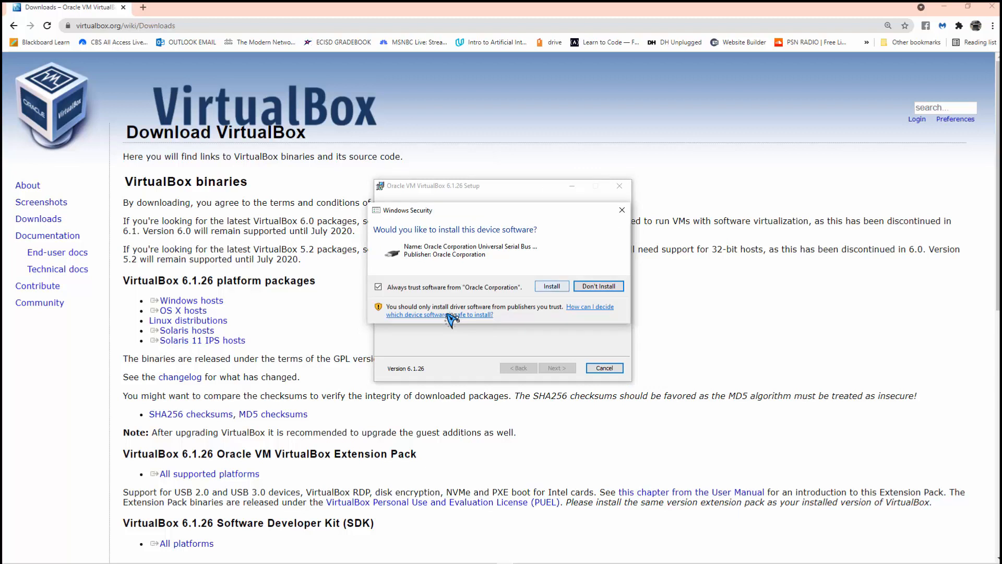
{"action": "key", "text": "Return"}
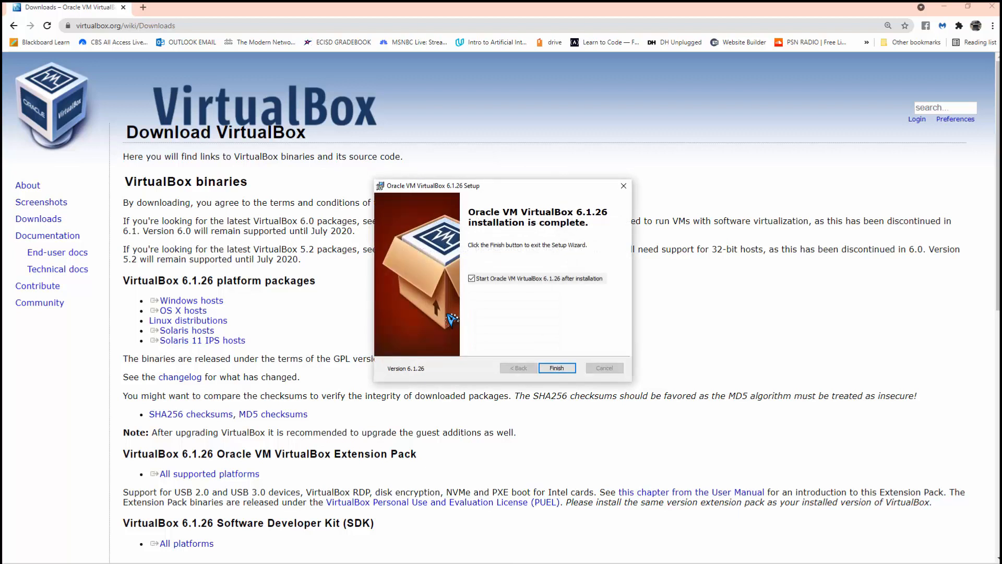
{"action": "key", "text": "Return"}
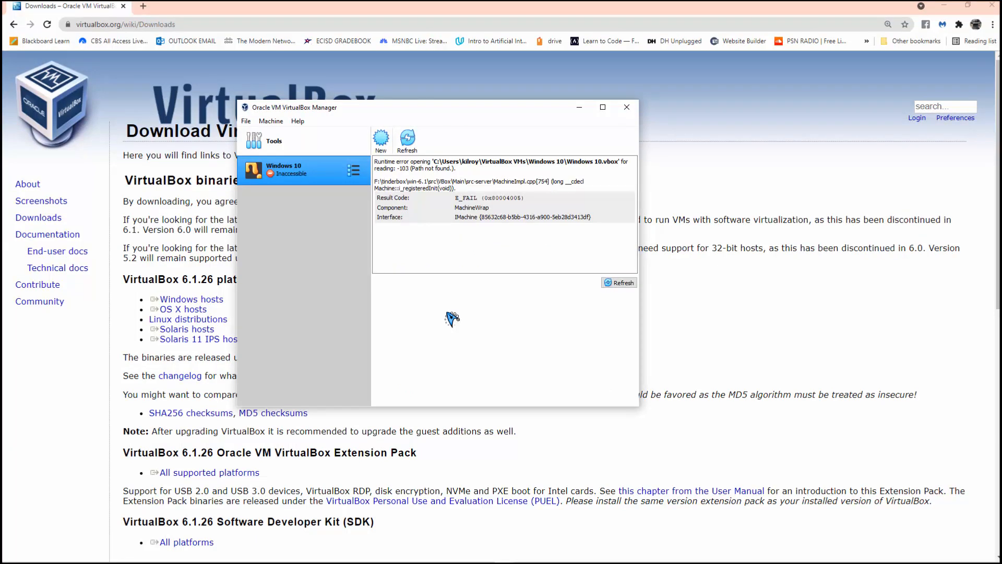
- Create a new machine named UBUNTU with version Ubuntu (64-bit) and proceed to memory size
{"action": "left_click", "coordinate": [382, 140]}
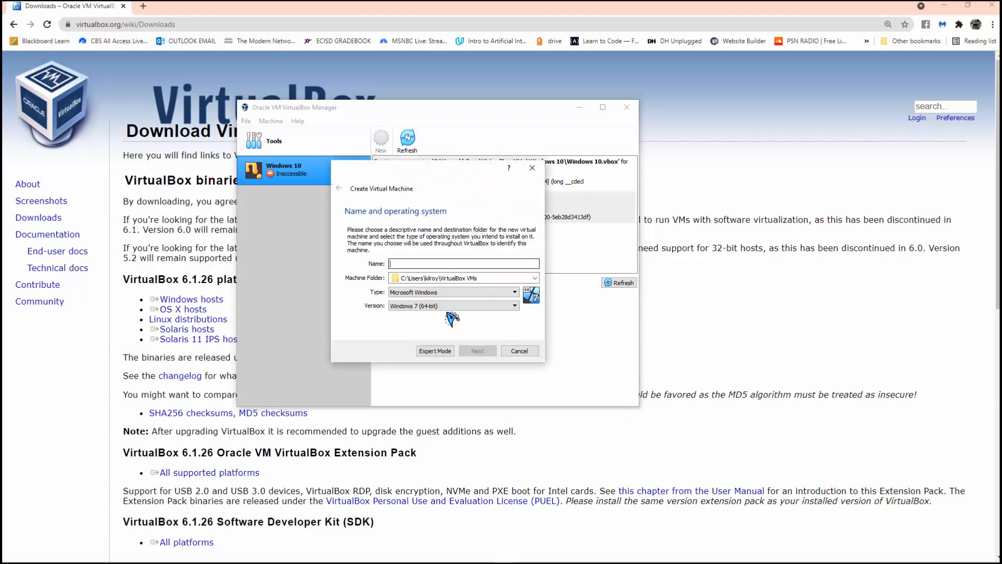
{"action": "type", "text": "UBUNTU"}
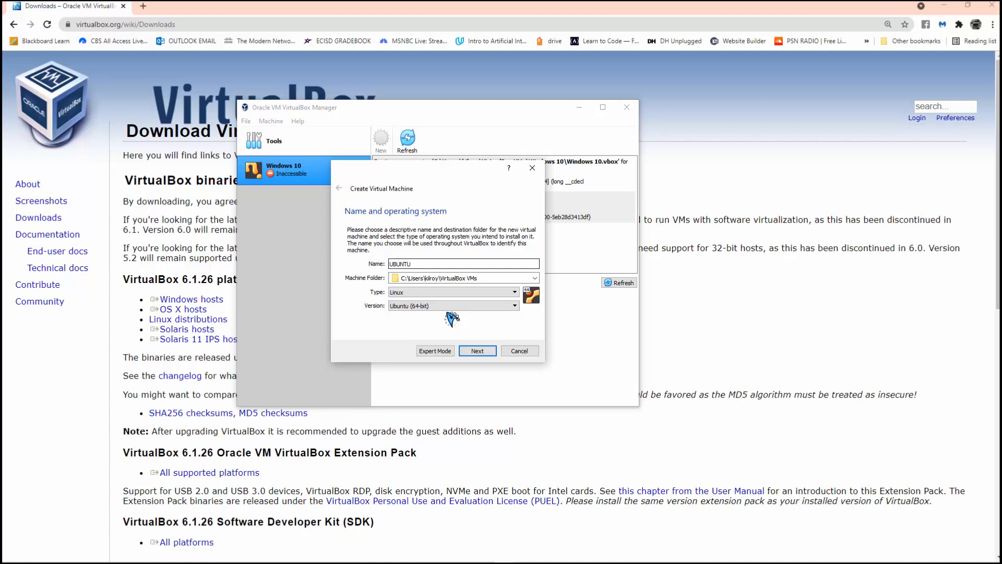
{"action": "key", "text": "Tab"}
{"action": "left_click", "coordinate": [448, 311]}
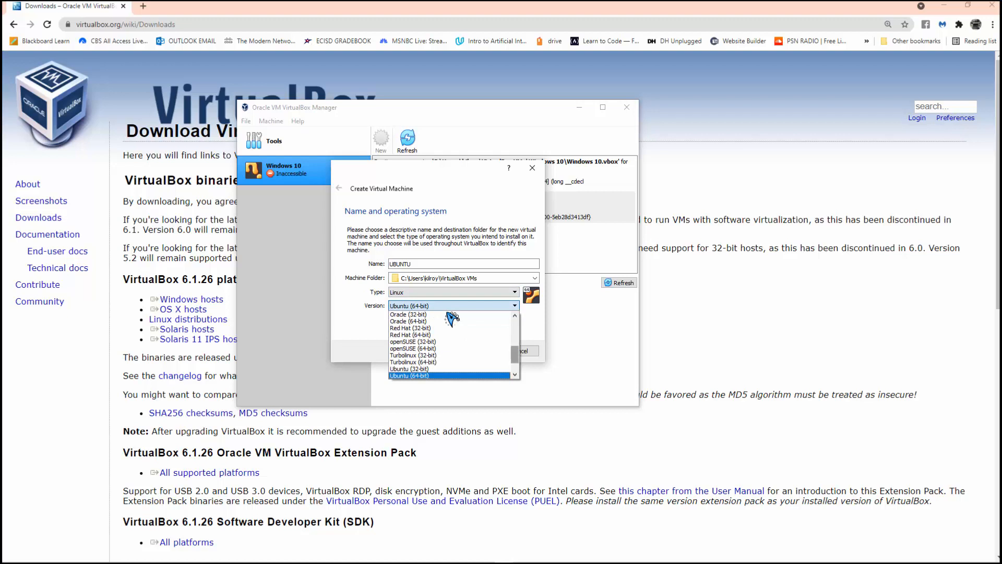
{"action": "scroll", "coordinate": [452, 317], "scroll_direction": "up", "scroll_amount": 4}
{"action": "scroll", "coordinate": [451, 318], "scroll_direction": "up", "scroll_amount": 2}
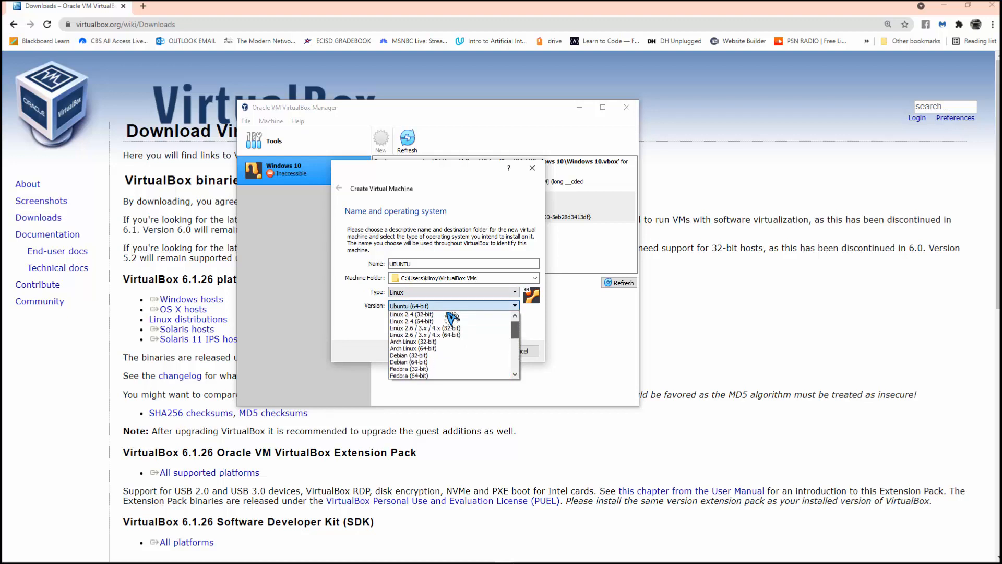
{"action": "scroll", "coordinate": [452, 318], "scroll_direction": "down", "scroll_amount": 10}
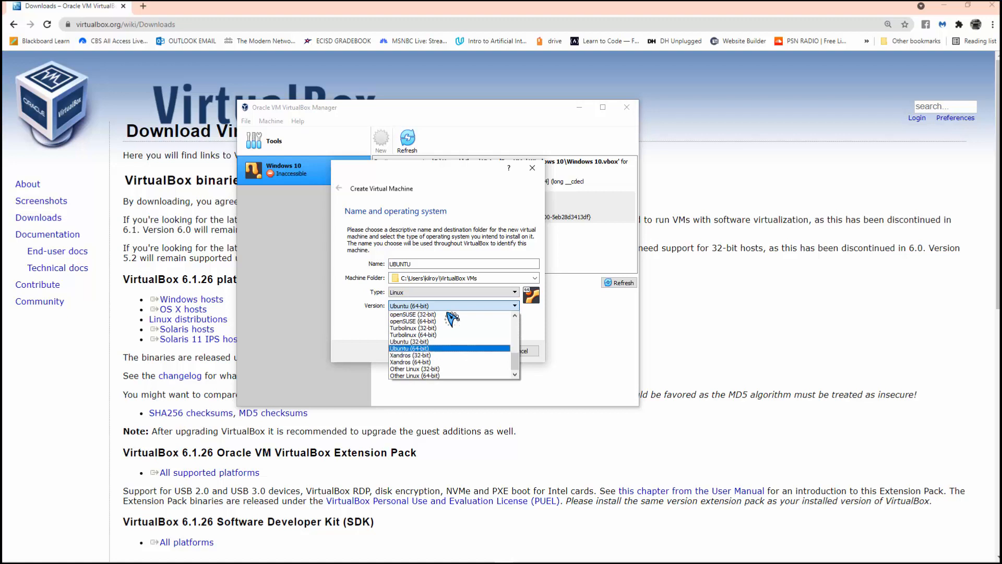
{"action": "key", "text": "Up"}
{"action": "key", "text": "Return"}
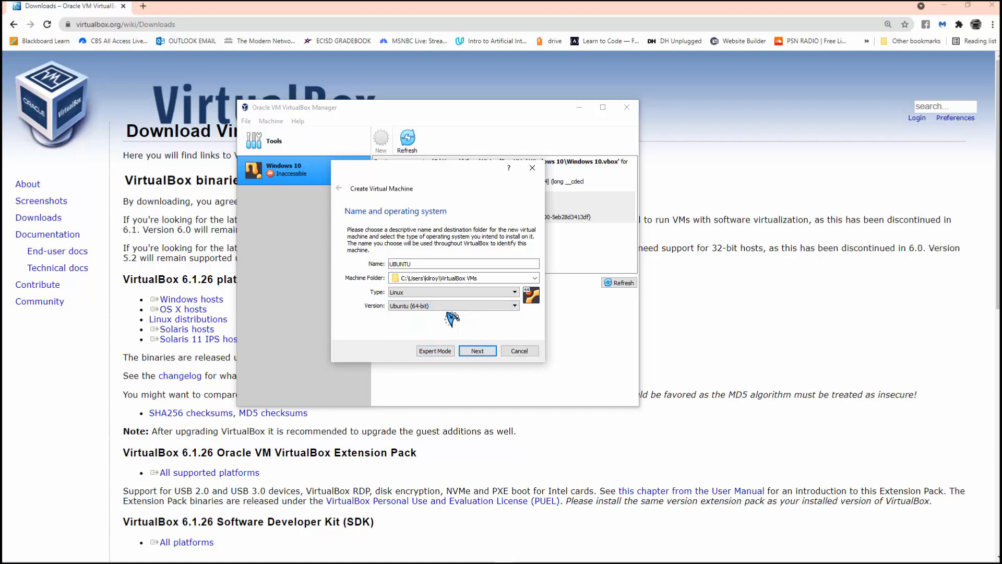
{"action": "key", "text": "Return"}
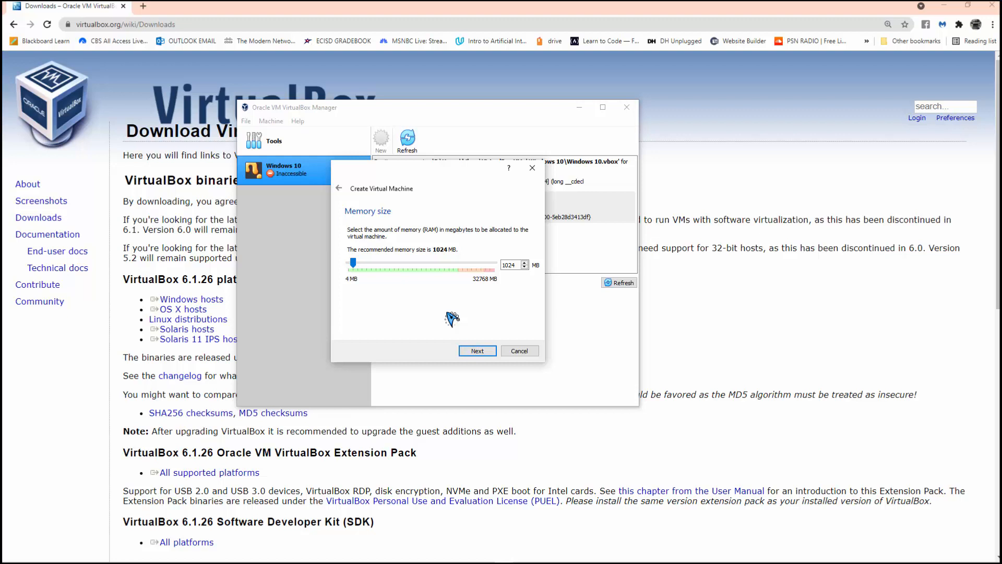
- Raise the UBUNTU machine's memory to 5153 MB
{"action": "left_click_drag", "start_coordinate": [353, 262], "coordinate": [359, 262]}
{"action": "left_click_drag", "start_coordinate": [360, 263], "coordinate": [372, 263]}
{"action": "key", "text": "Return"}
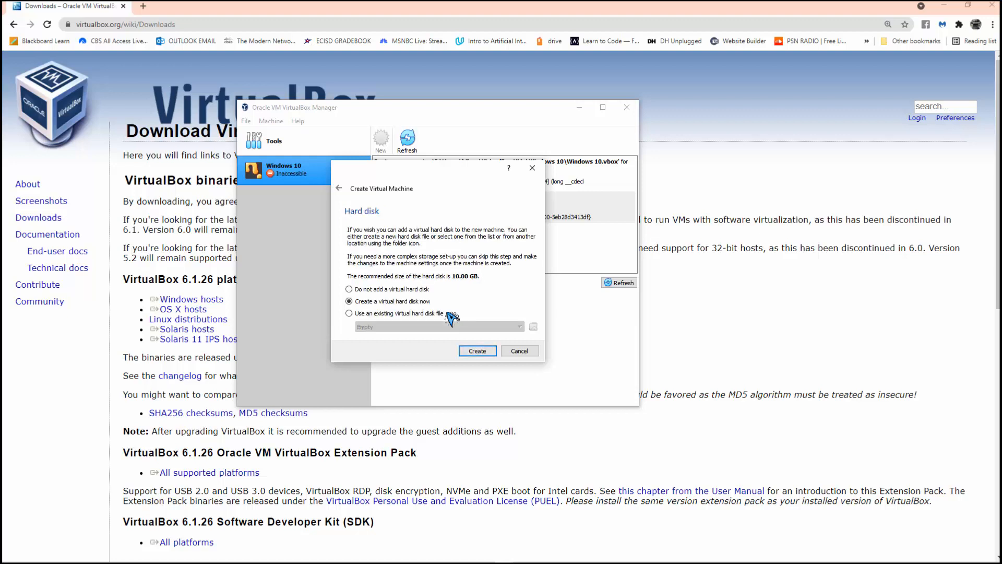
- Create a new 10 GB VDI virtual hard disk for the machine
{"action": "key", "text": "Return"}
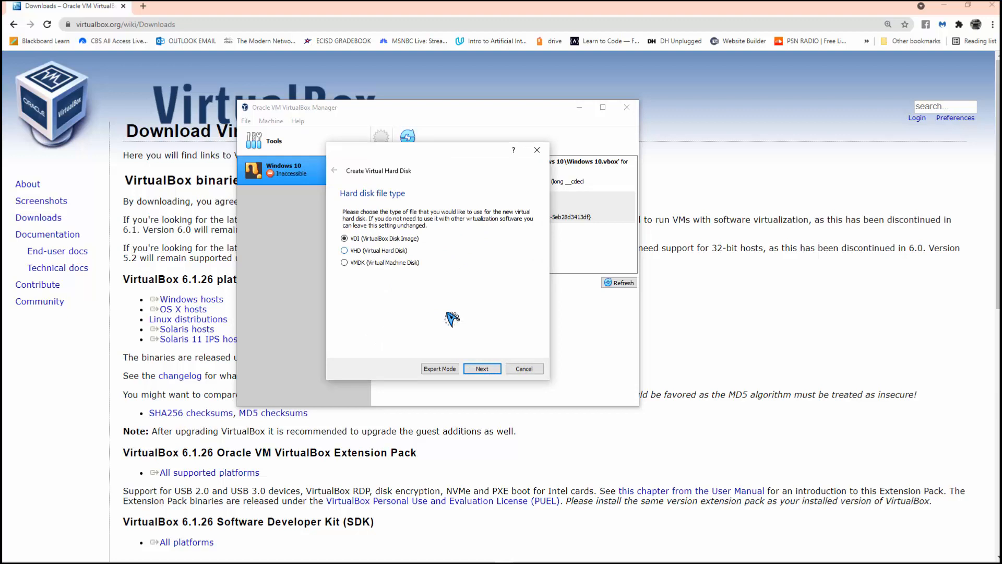
{"action": "key", "text": "Return"}
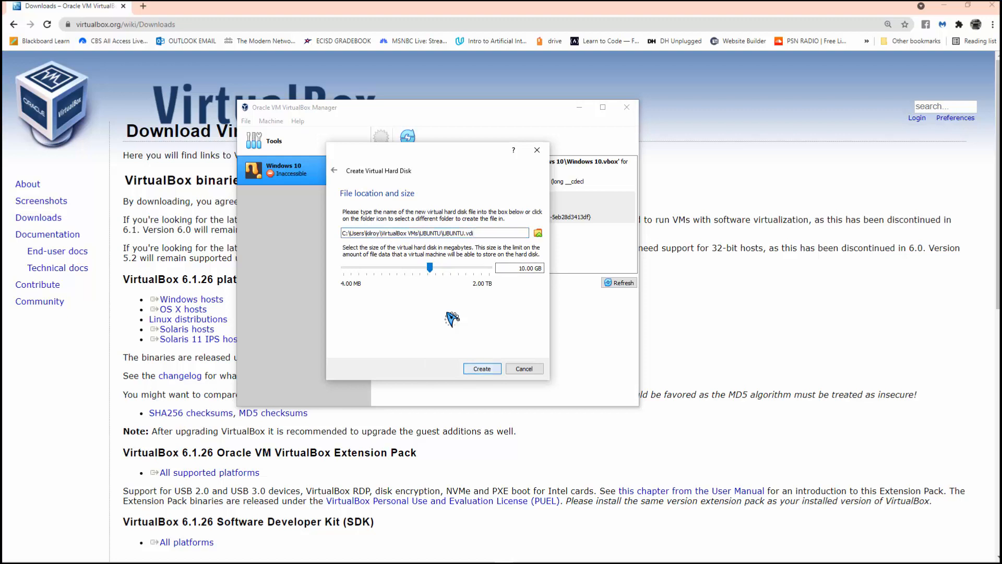
{"action": "key", "text": "Return"}
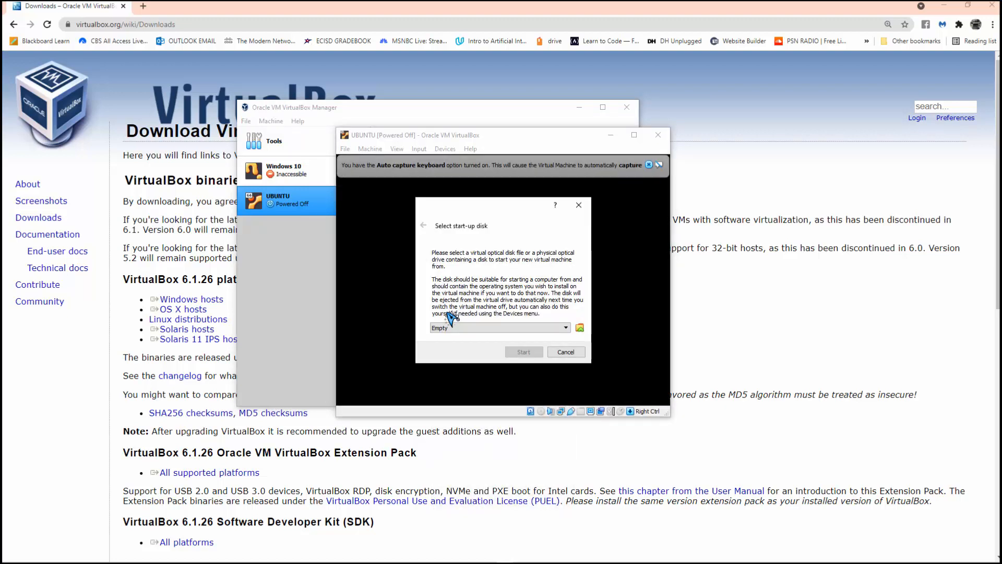
- Choose ubuntu-20.04.2.0-desktop-amd64.iso from the ITSC 1316 linux folder as start-up disk and start the VM
{"action": "left_click", "coordinate": [580, 327]}
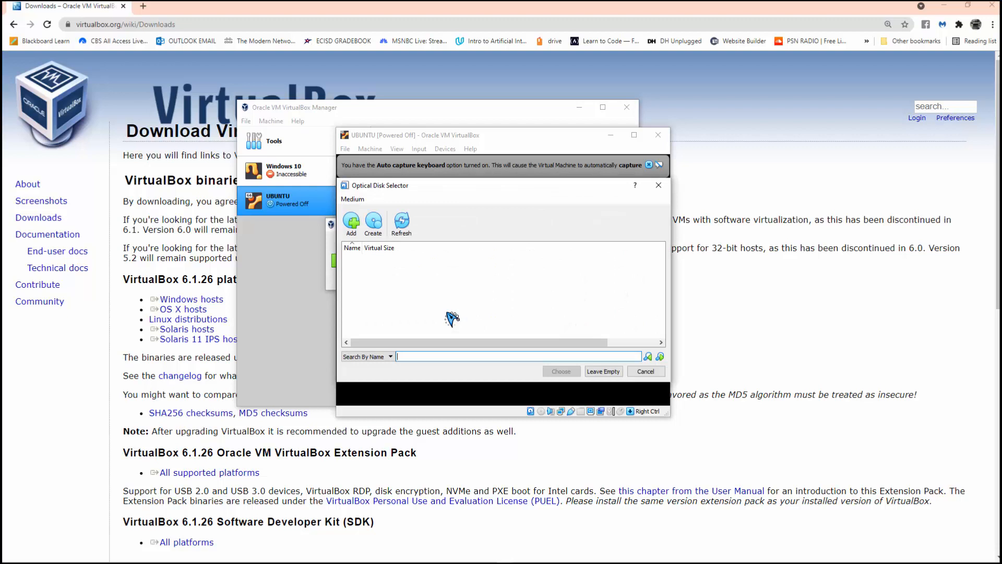
{"action": "left_click", "coordinate": [352, 222]}
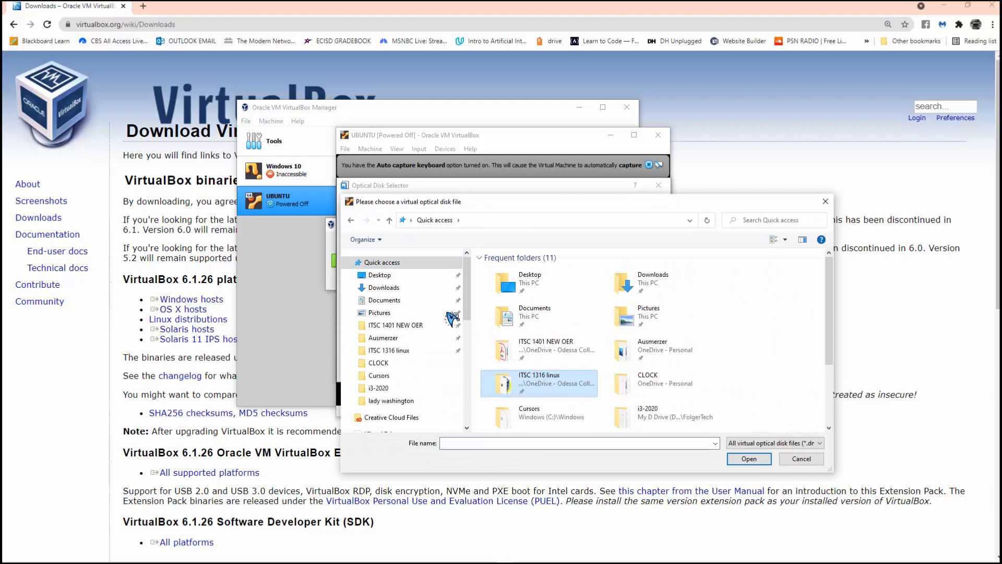
{"action": "double_click", "coordinate": [539, 382]}
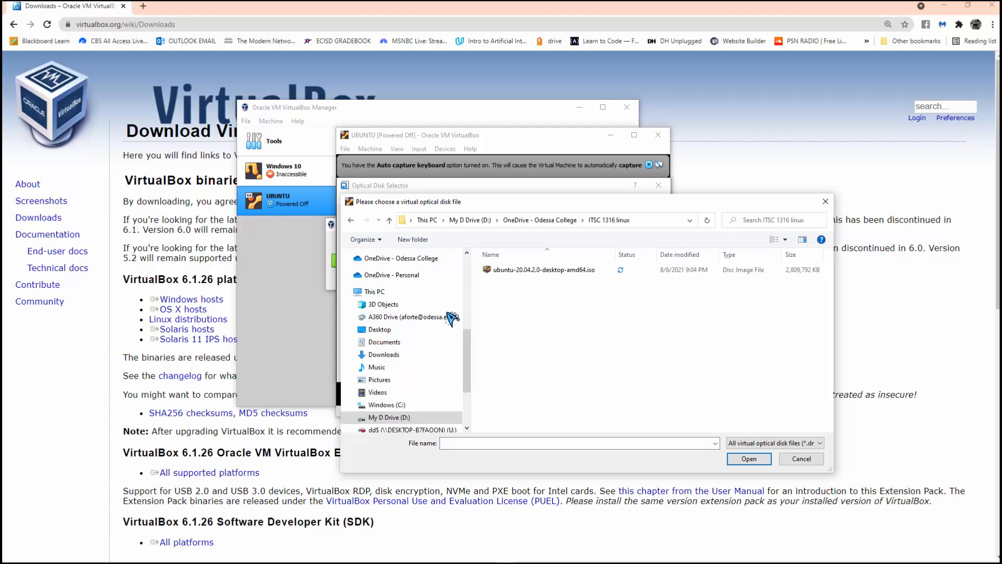
{"action": "left_click", "coordinate": [544, 270]}
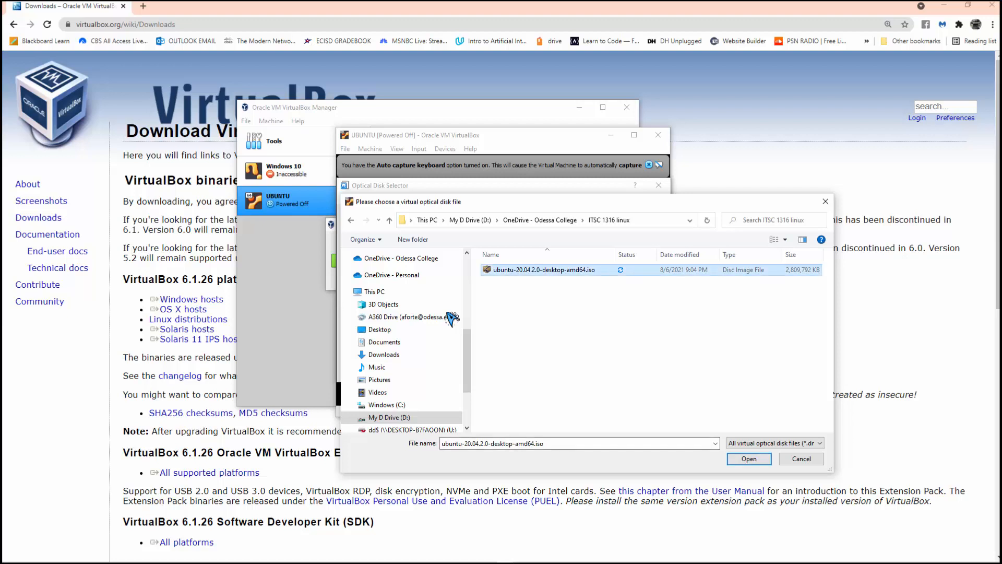
{"action": "left_click", "coordinate": [750, 459]}
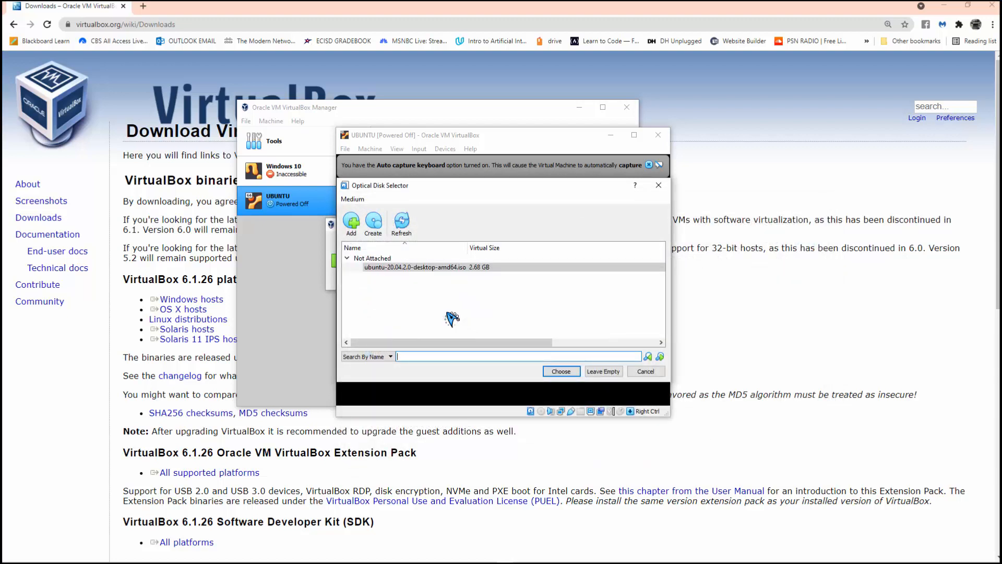
{"action": "left_click", "coordinate": [561, 371]}
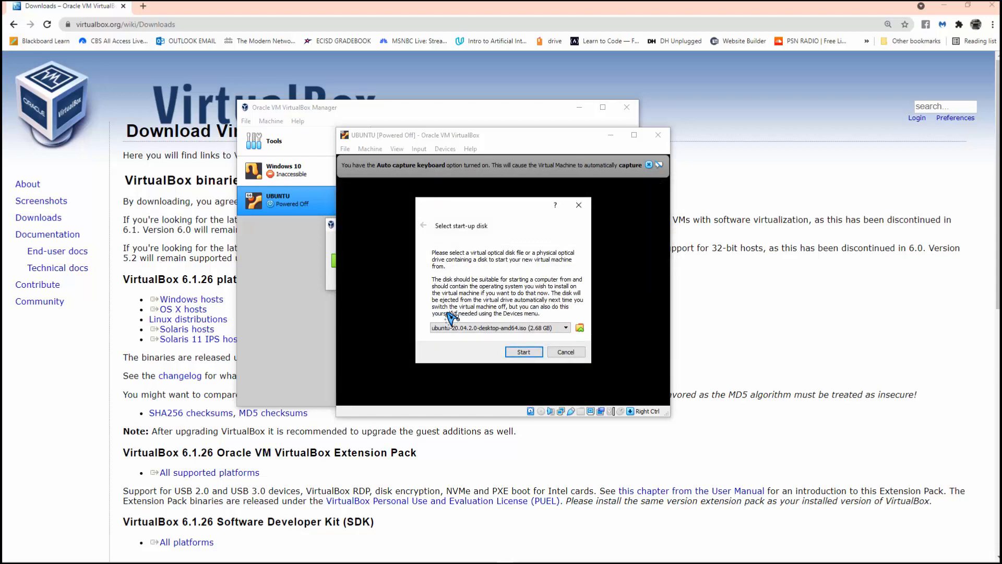
{"action": "key", "text": "Return"}
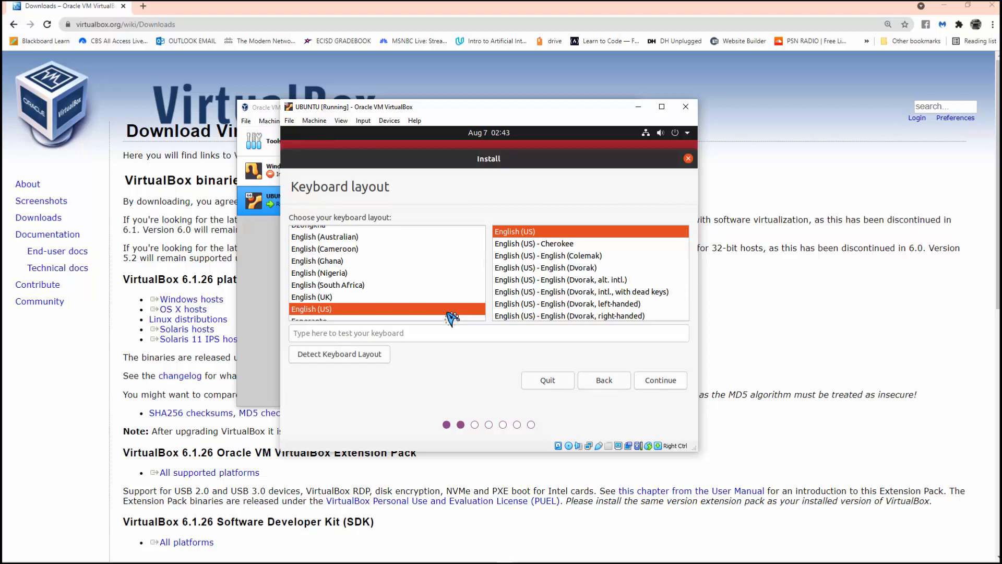
- Accept the English (US) keyboard layout and continue
{"action": "left_click", "coordinate": [661, 381]}
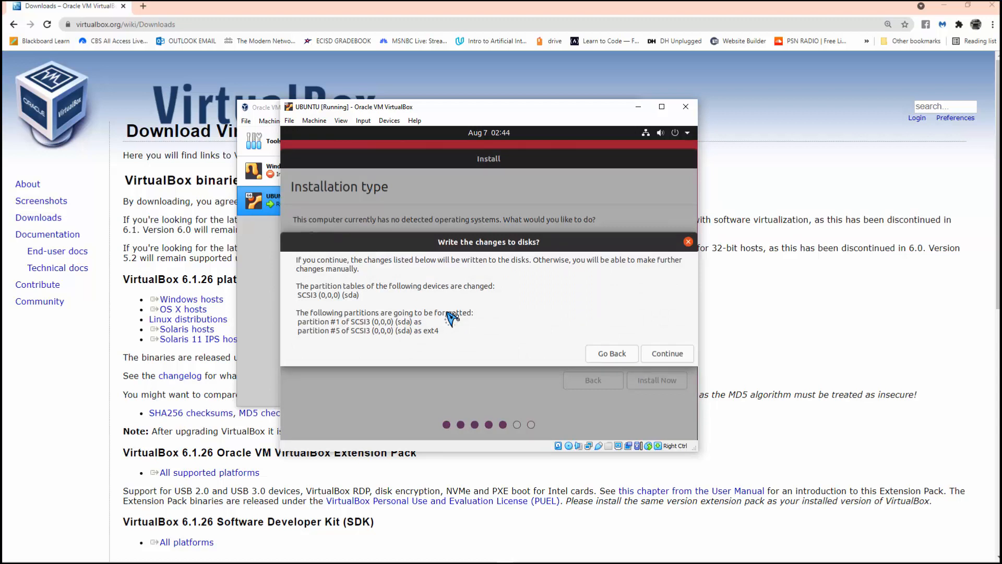
- Confirm the disk partition changes and set the time zone to Chicago Time
{"action": "key", "text": "Return"}
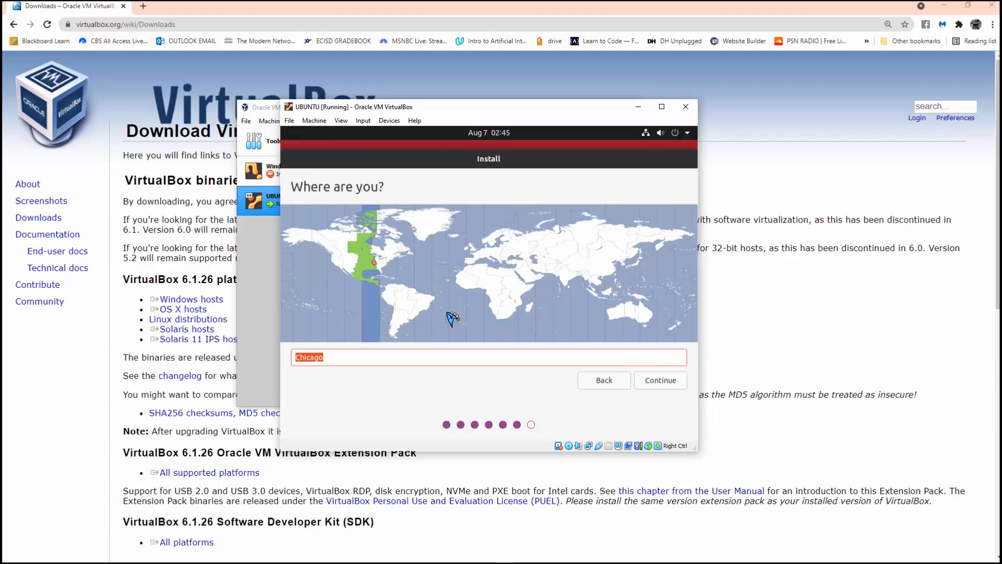
{"action": "type", "text": "Chi"}
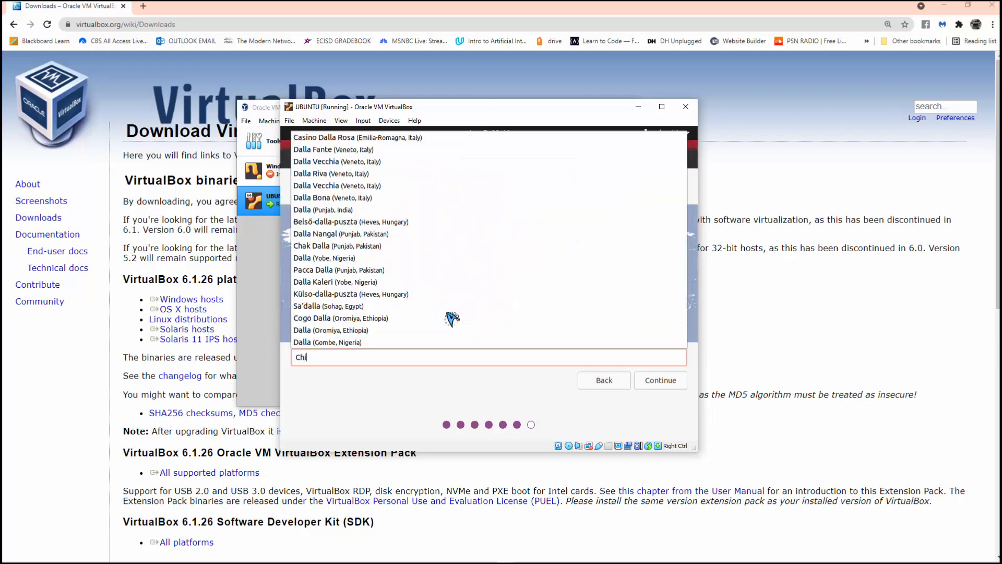
{"action": "type", "text": "cago"}
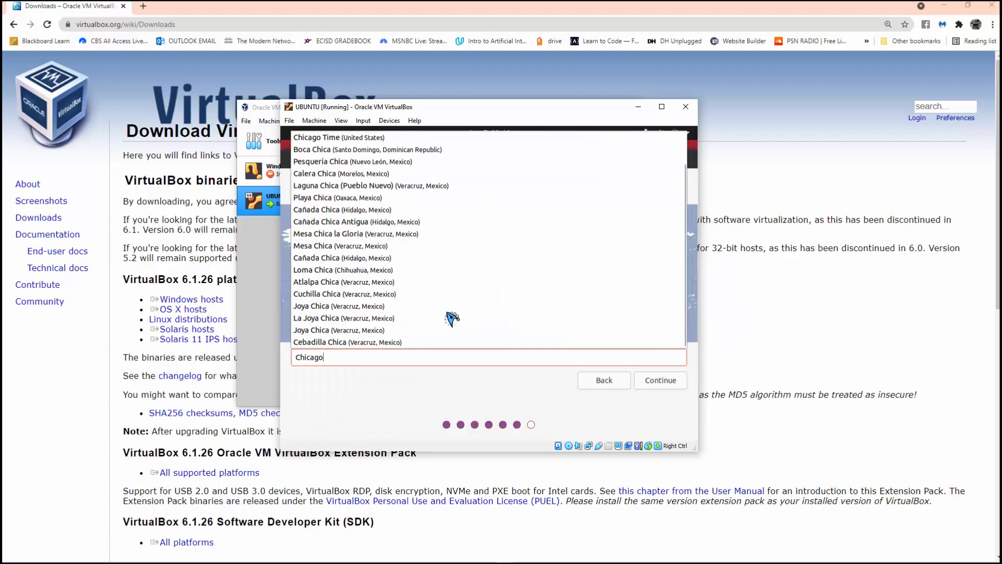
{"action": "left_click", "coordinate": [339, 138]}
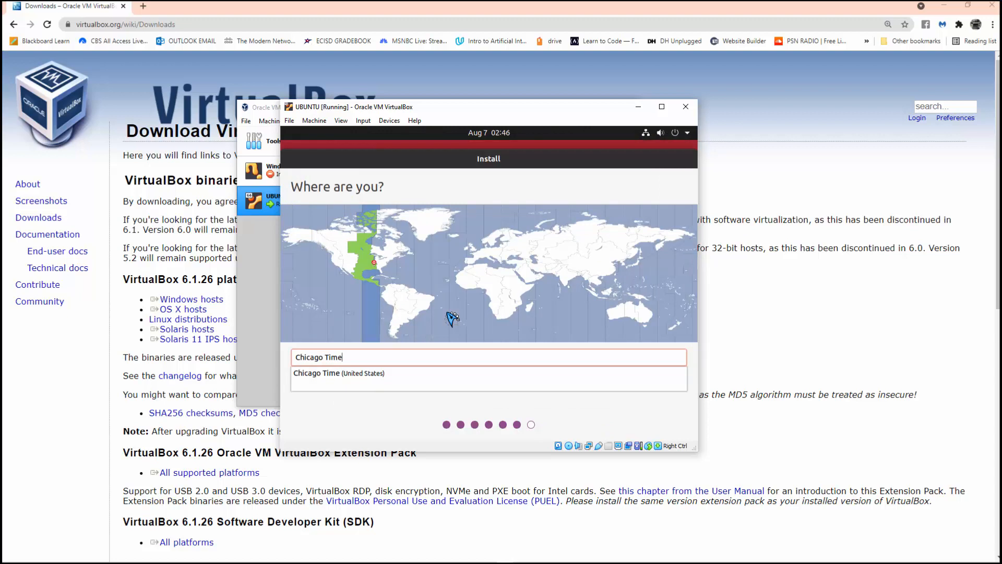
{"action": "left_click", "coordinate": [350, 377]}
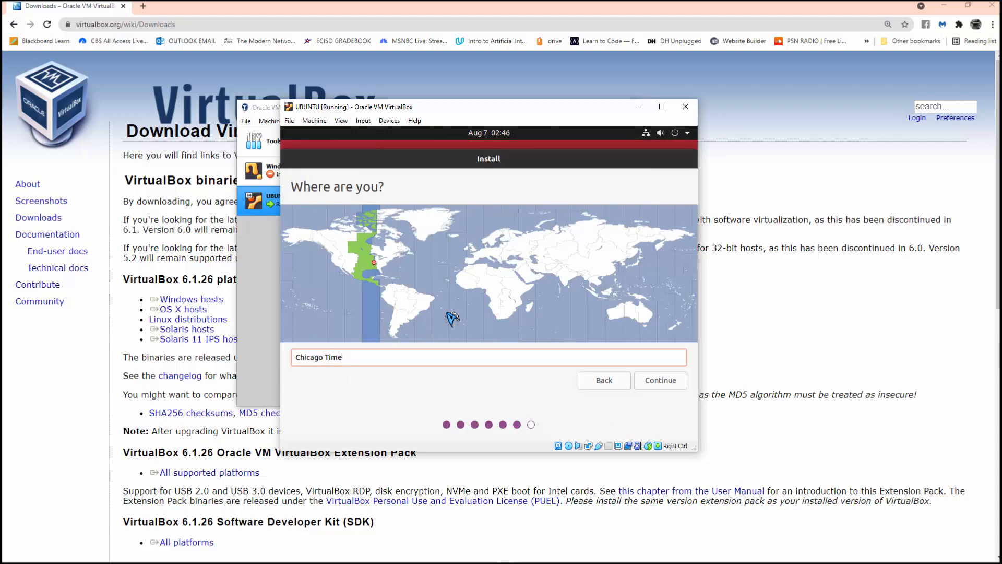
{"action": "key", "text": "Return"}
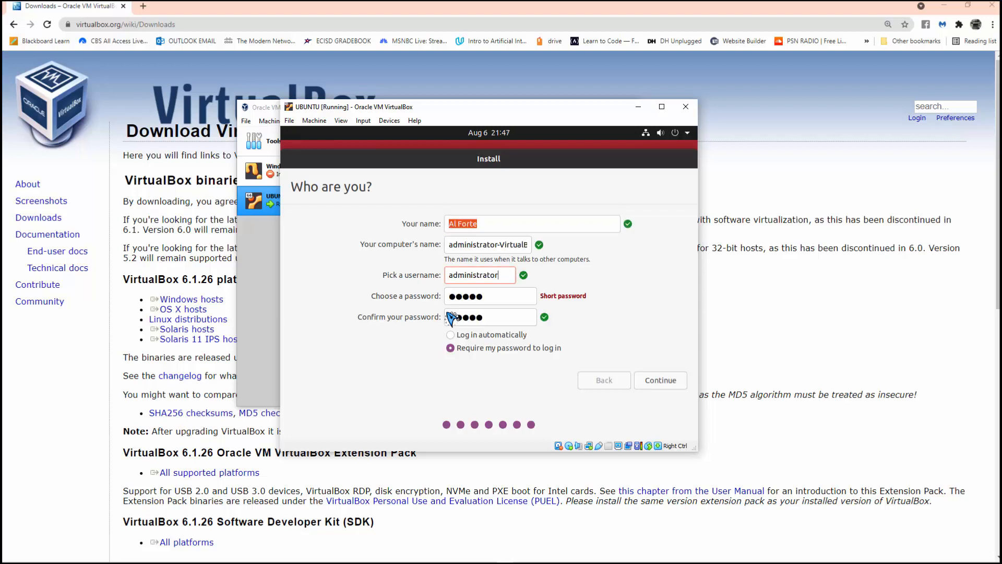
- Adjust the computer's name and confirm the account details to begin installing
{"action": "left_click", "coordinate": [487, 245]}
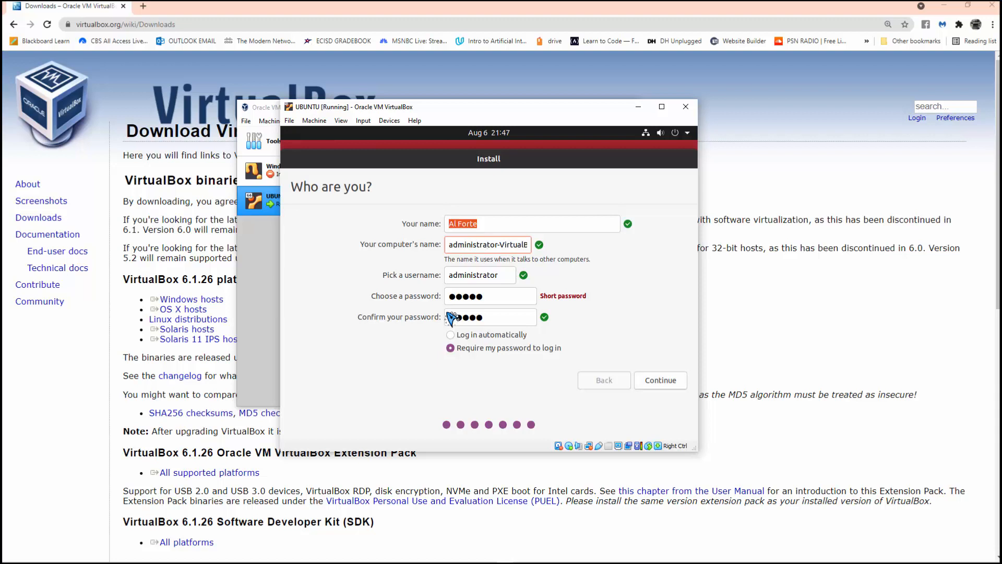
{"action": "left_click", "coordinate": [660, 381]}
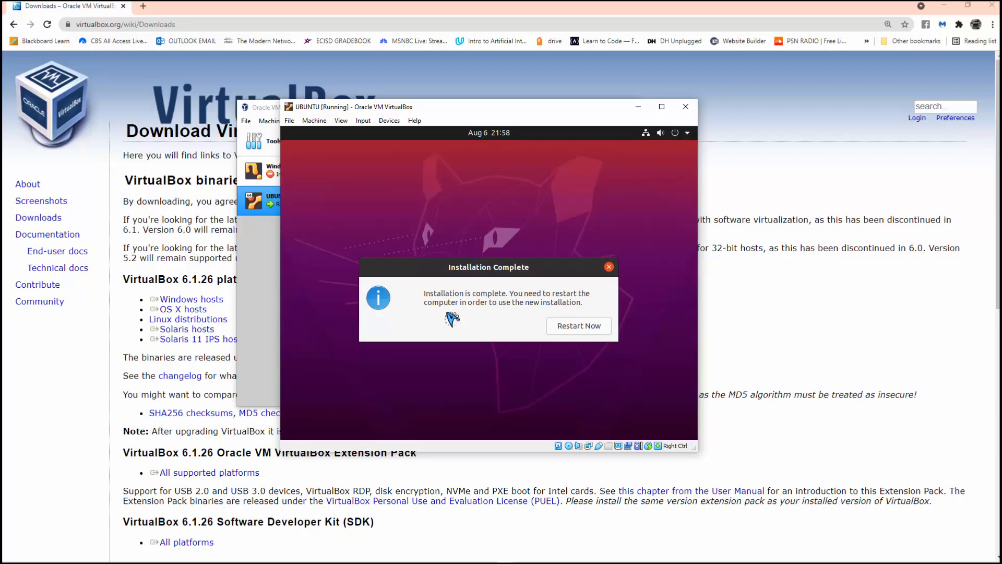
- Restart the VM after installation, confirming the installation medium is removed
{"action": "key", "text": "Return"}
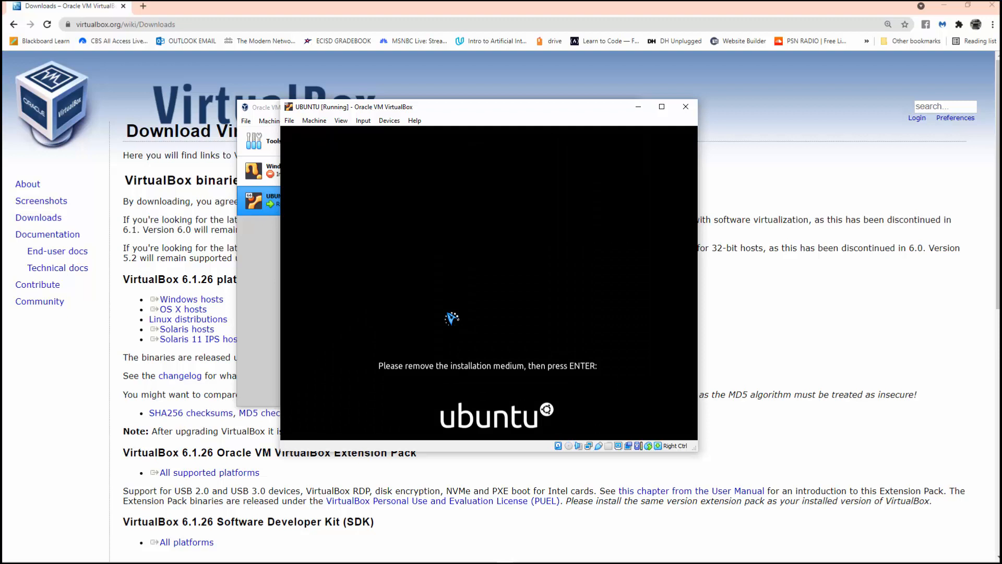
{"action": "key", "text": "Return"}
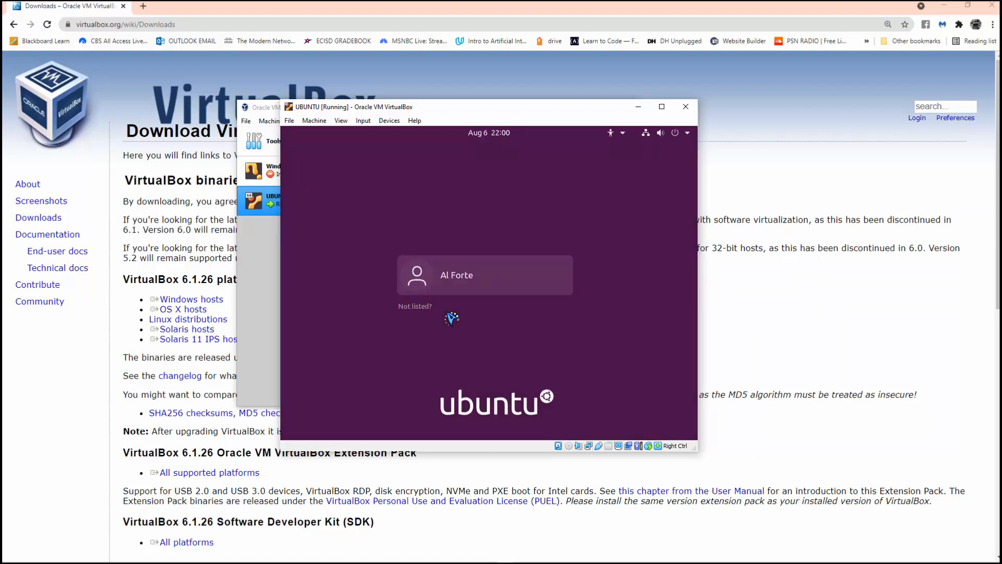
- Select the new Ubuntu user at the login screen and sign in with its password
{"action": "key", "text": "Return"}
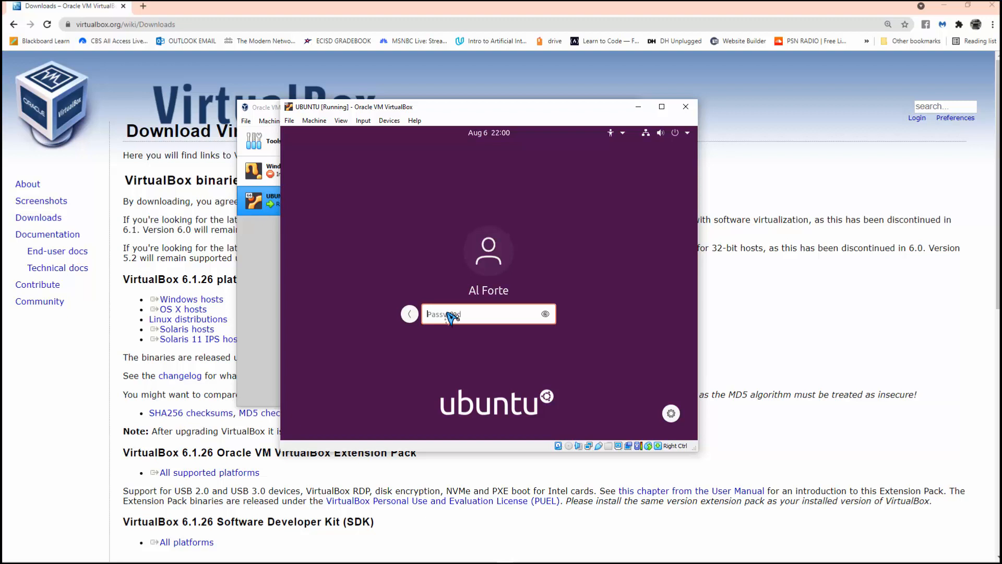
{"action": "type", "text": "admin"}
{"action": "key", "text": "Return"}
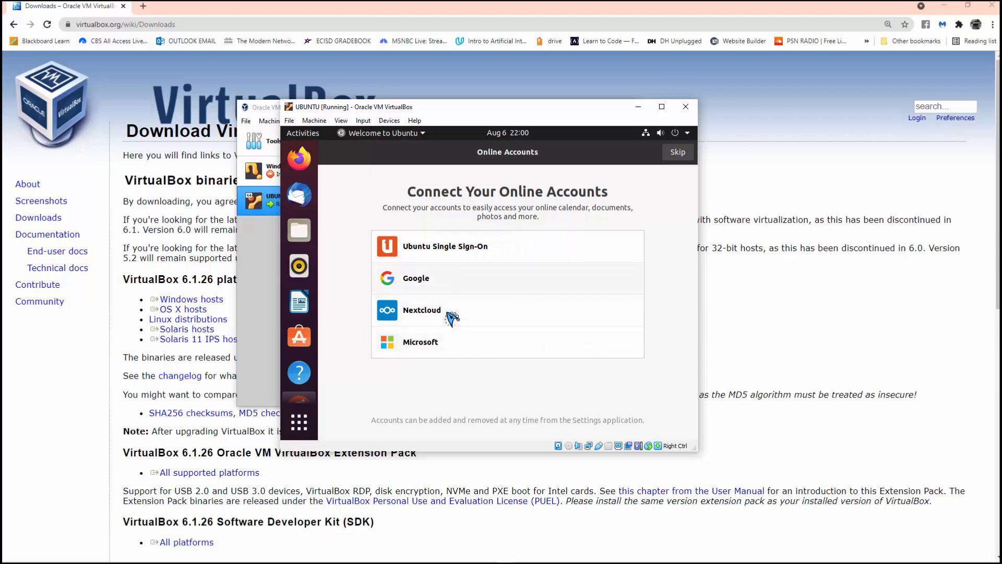
- Skip online accounts and Livepatch, choose 'No, don't send system info', and continue past Privacy
{"action": "left_click", "coordinate": [678, 152]}
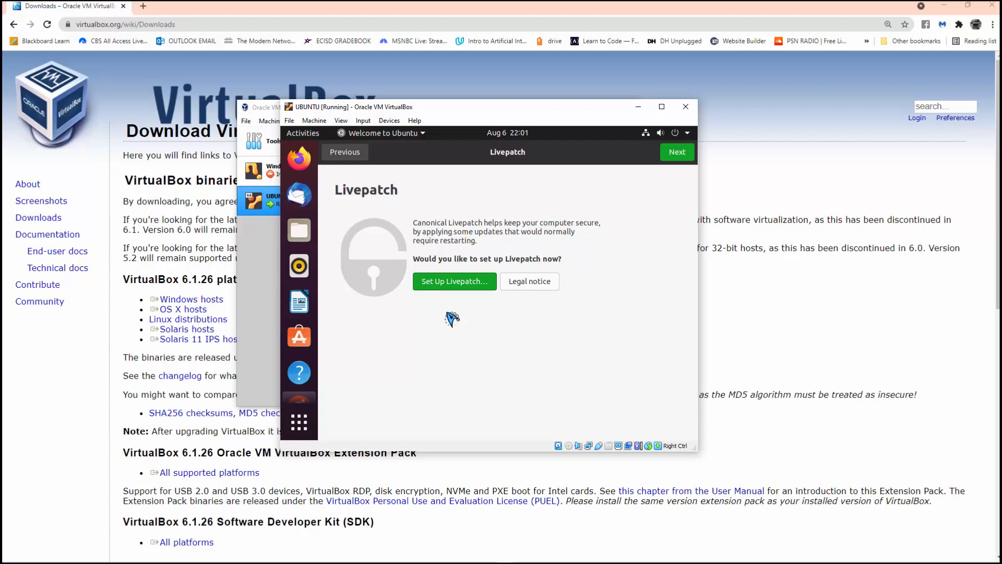
{"action": "left_click", "coordinate": [678, 152]}
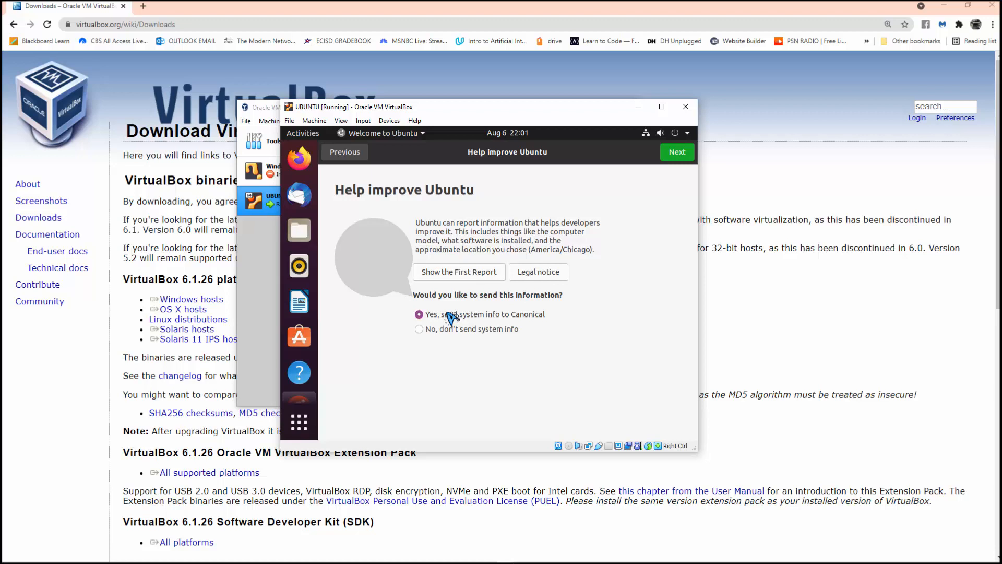
{"action": "left_click", "coordinate": [419, 329]}
{"action": "left_click", "coordinate": [677, 151]}
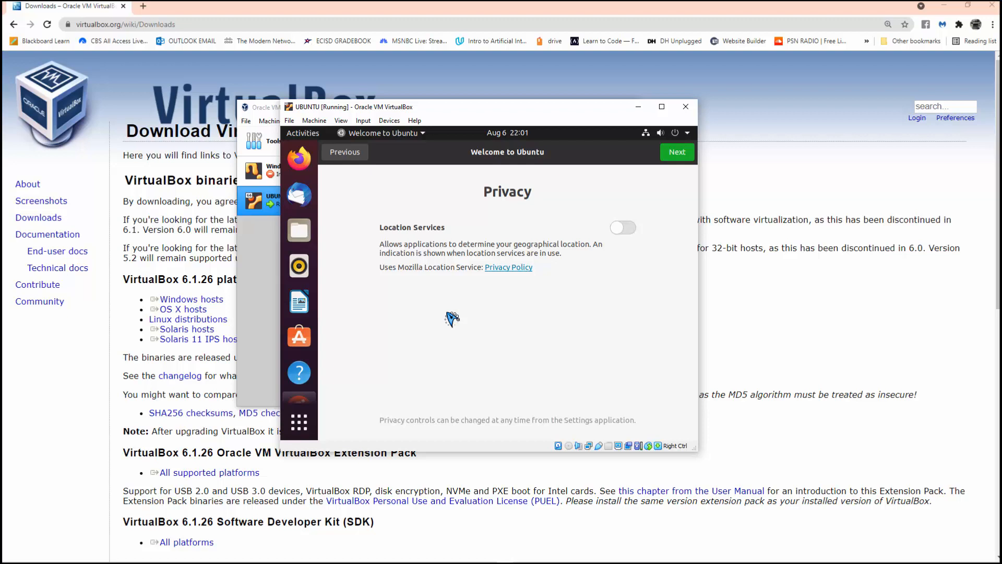
{"action": "left_click", "coordinate": [677, 152]}
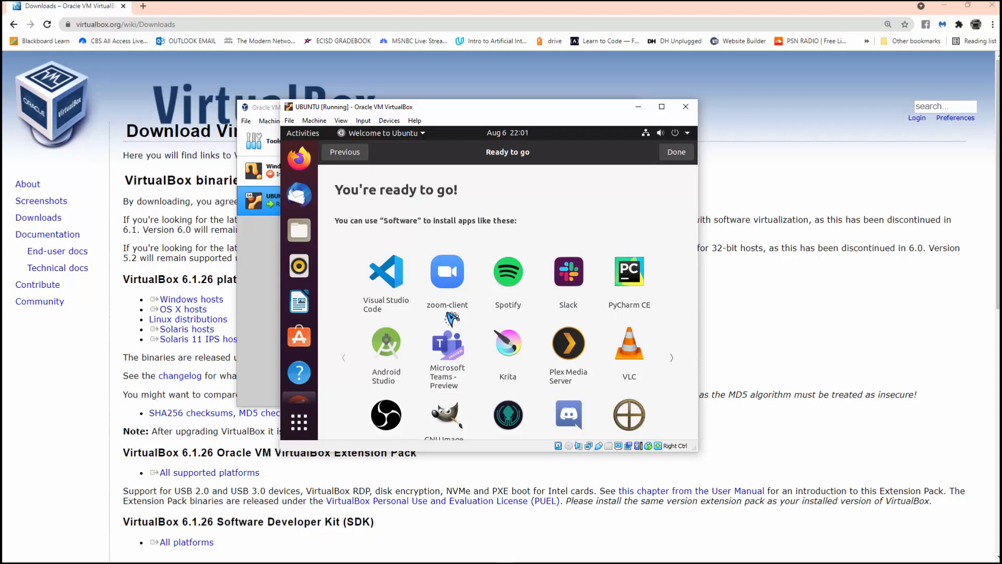
- Show the applications grid, then choose Power Off from the system menu's Power Off / Log Out options
{"action": "left_click", "coordinate": [299, 422]}
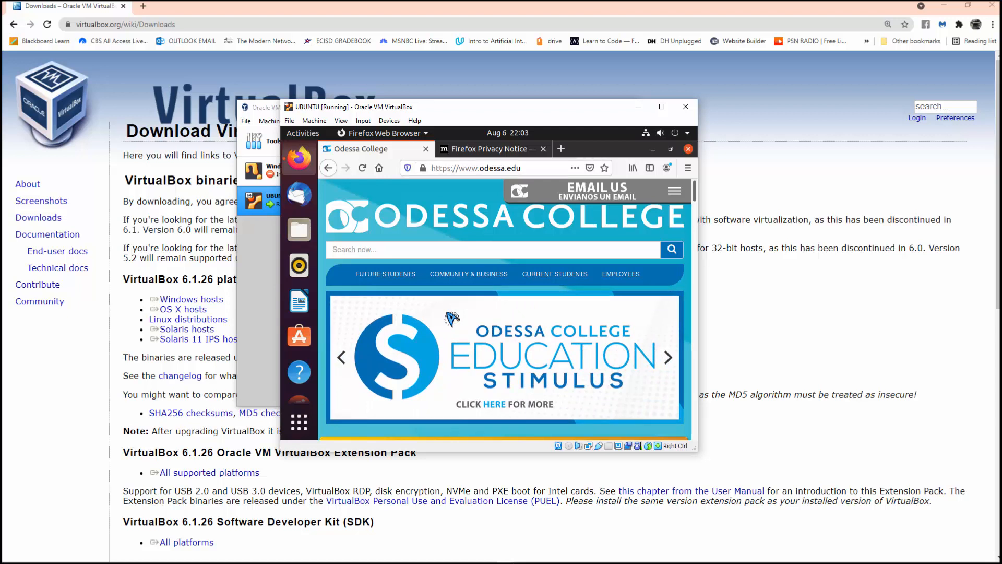
{"action": "left_click", "coordinate": [666, 133]}
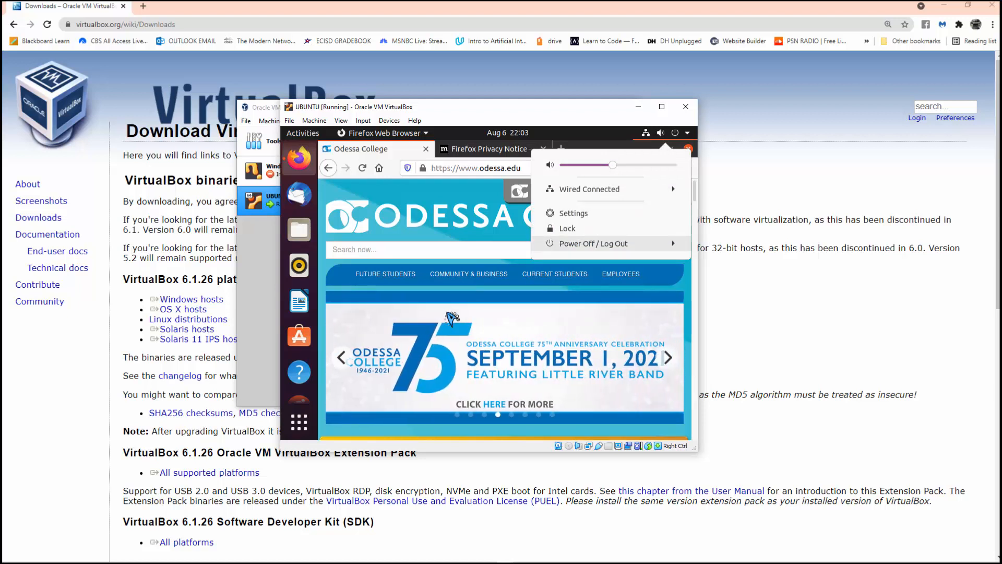
{"action": "left_click", "coordinate": [594, 243]}
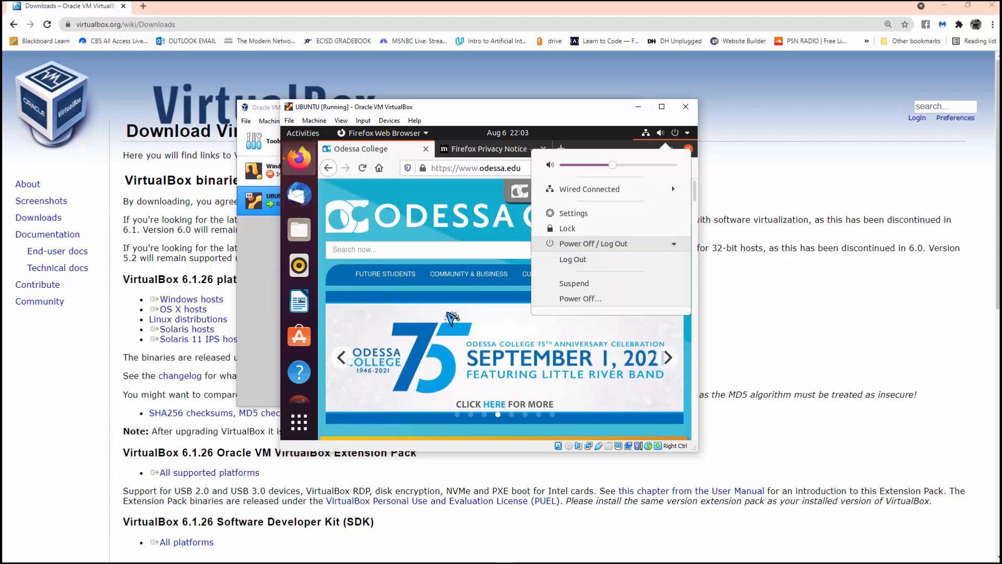
{"action": "key", "text": "Return"}
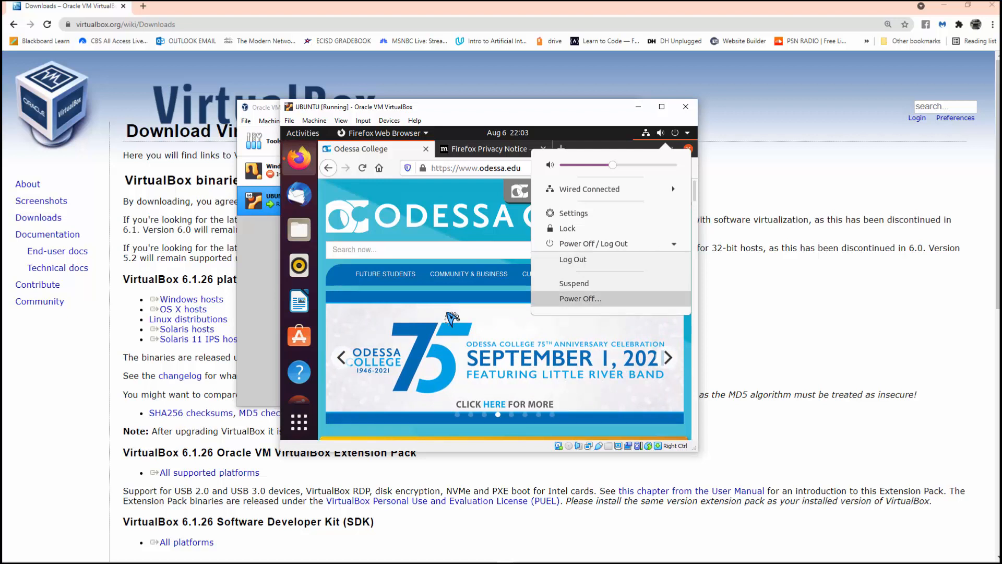